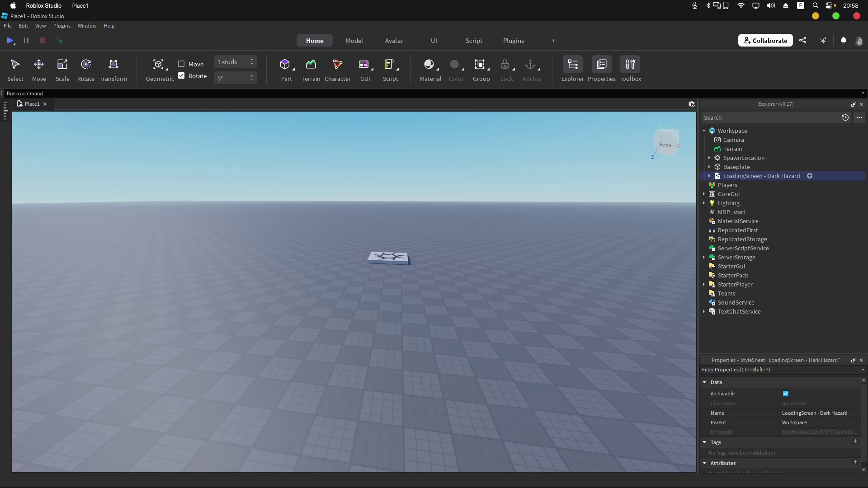
Move the LoadingScreen script into ServerScriptService and delete the empty Dark Hazard package.
left_click(710, 176)
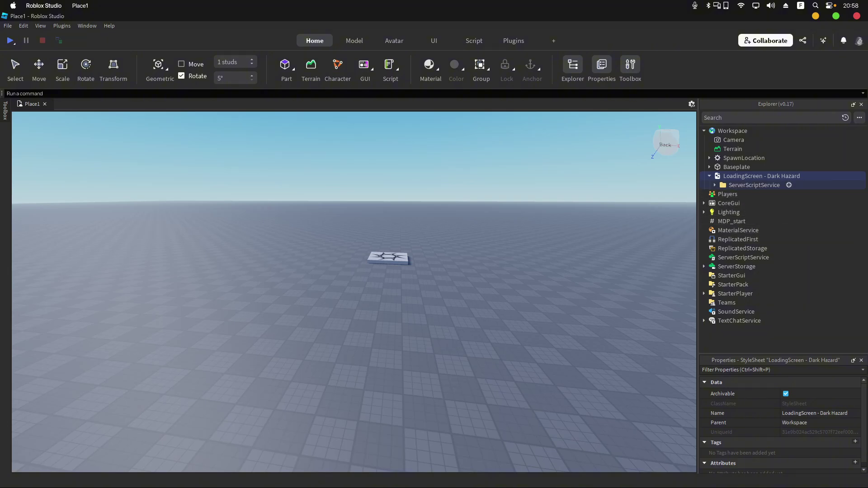
left_click(715, 184)
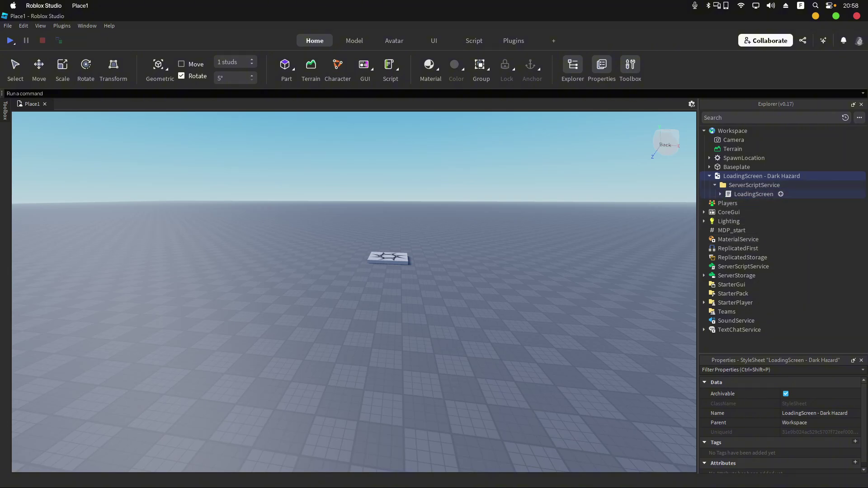
left_click_drag(753, 194, 747, 269)
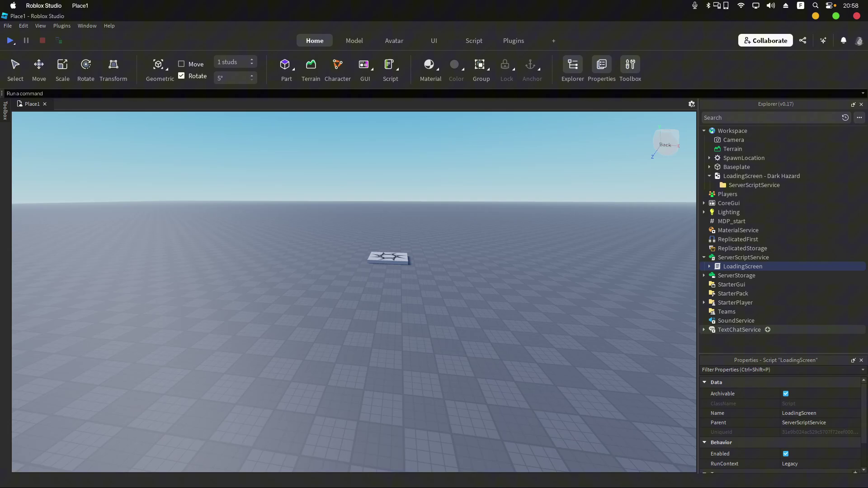
left_click(759, 176)
key("Delete")
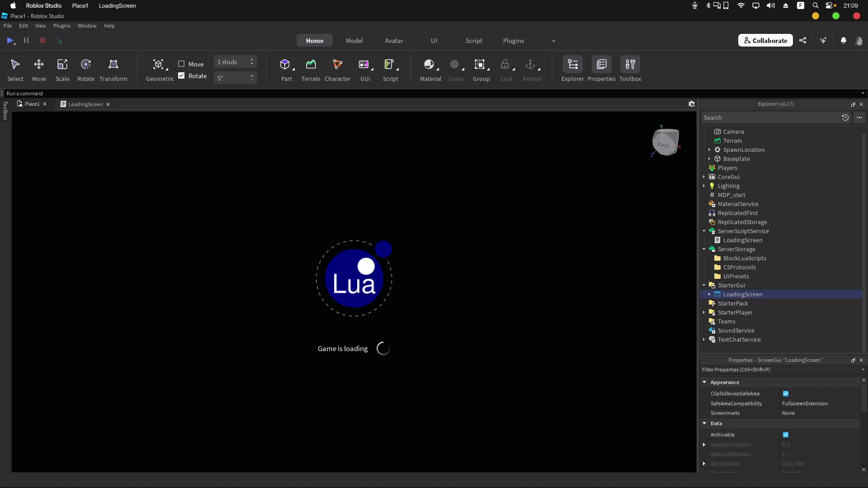
Expand the LoadingScreen ScreenGui and inspect its Tween script and Player folder properties.
left_click(709, 294)
scroll(746, 278, "down", 1)
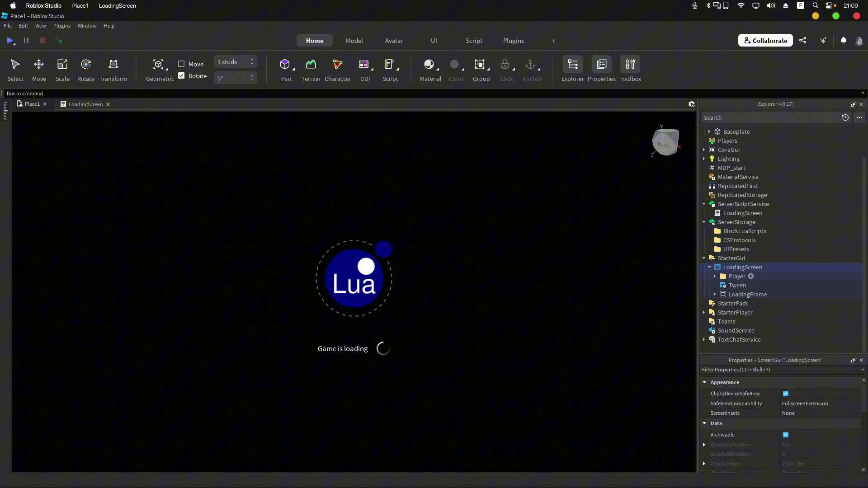
left_click(737, 285)
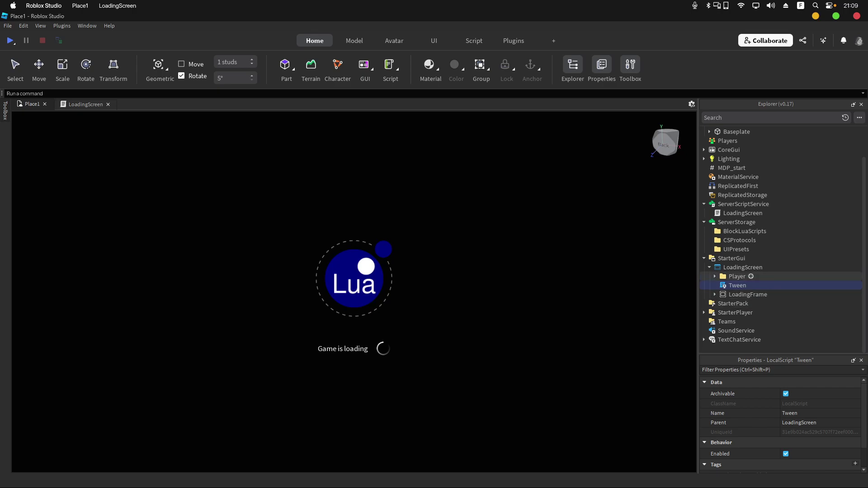
left_click(738, 276)
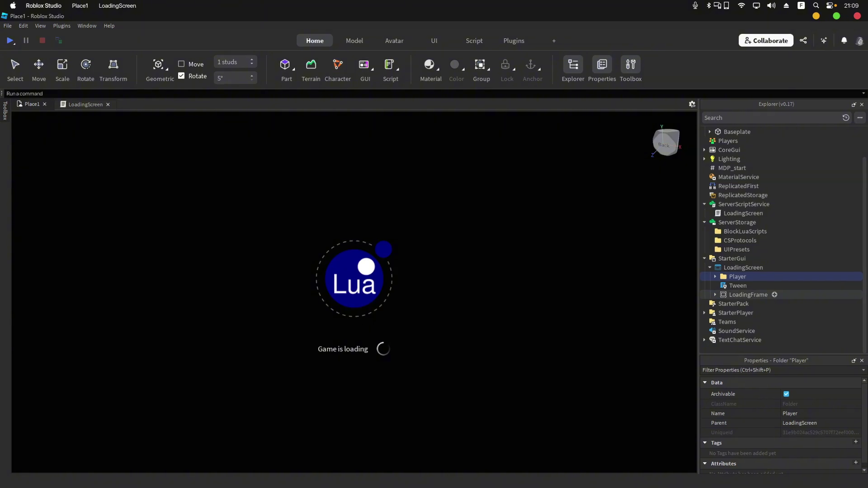
key("Escape")
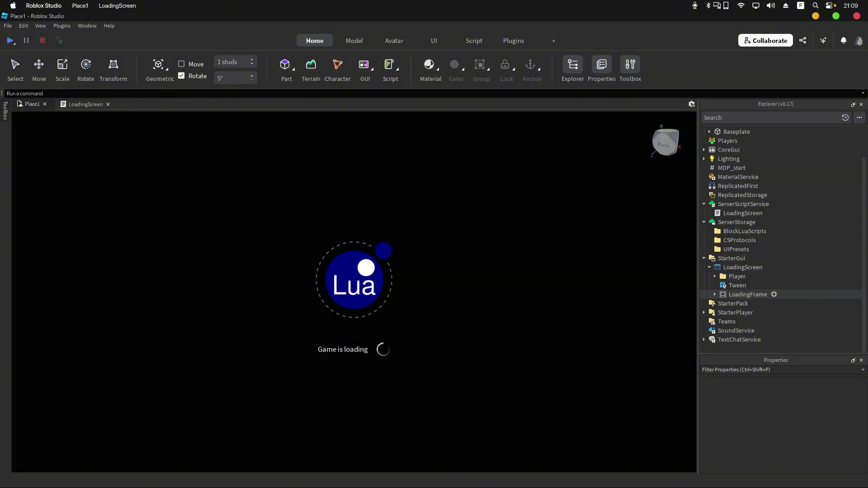
left_click(714, 294)
scroll(719, 289, "down", 1)
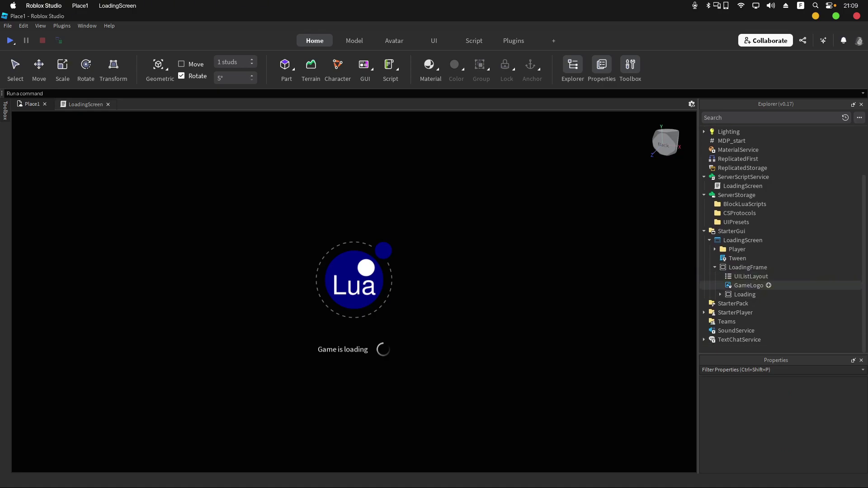
left_click(749, 285)
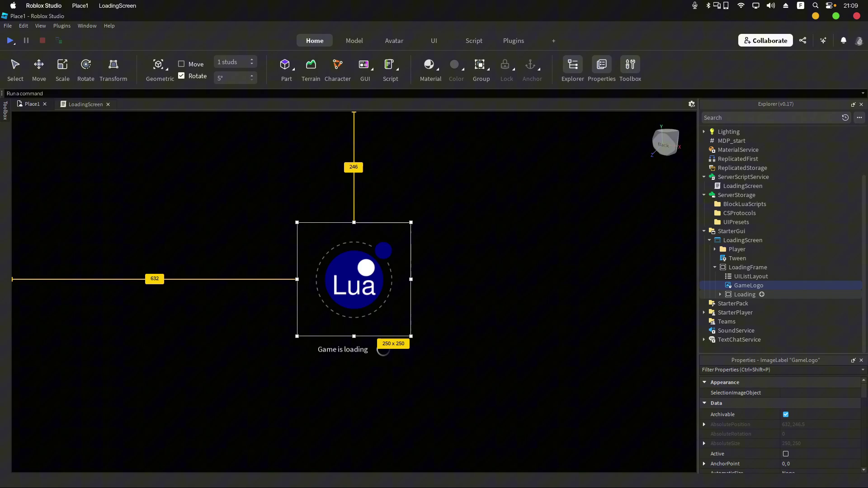
left_click(745, 295)
left_click(748, 285)
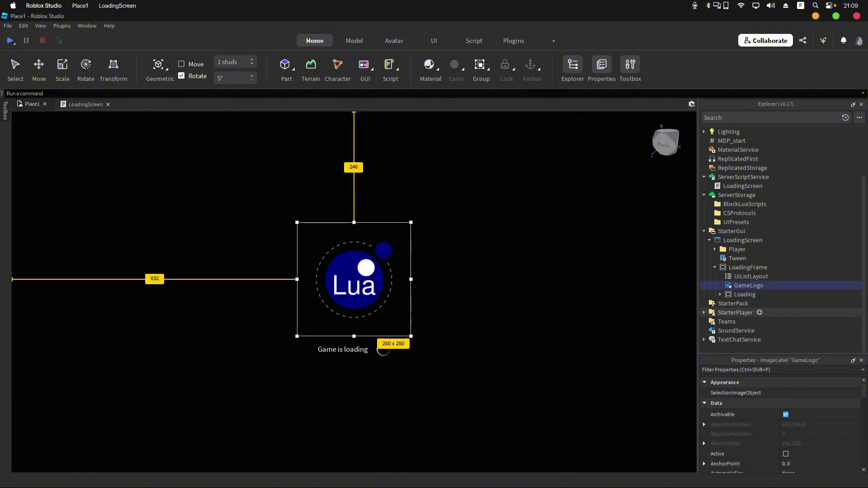
scroll(746, 437, "down", 3)
scroll(746, 437, "down", 3)
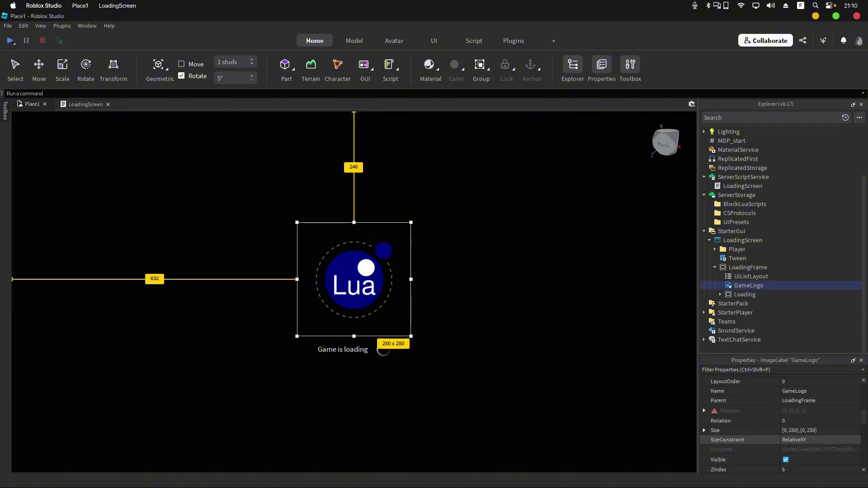
scroll(746, 437, "down", 3)
scroll(746, 437, "down", 2)
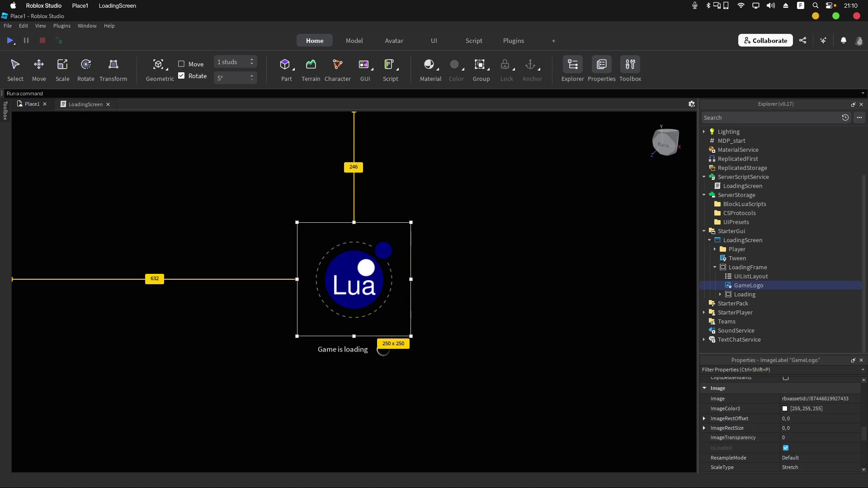
left_click(720, 294)
scroll(746, 295, "down", 1)
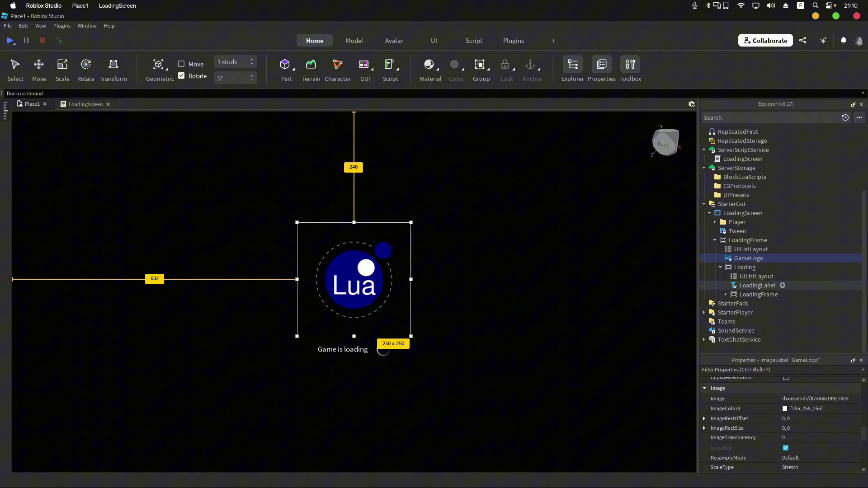
left_click(758, 286)
scroll(746, 428, "down", 2)
scroll(746, 428, "down", 2)
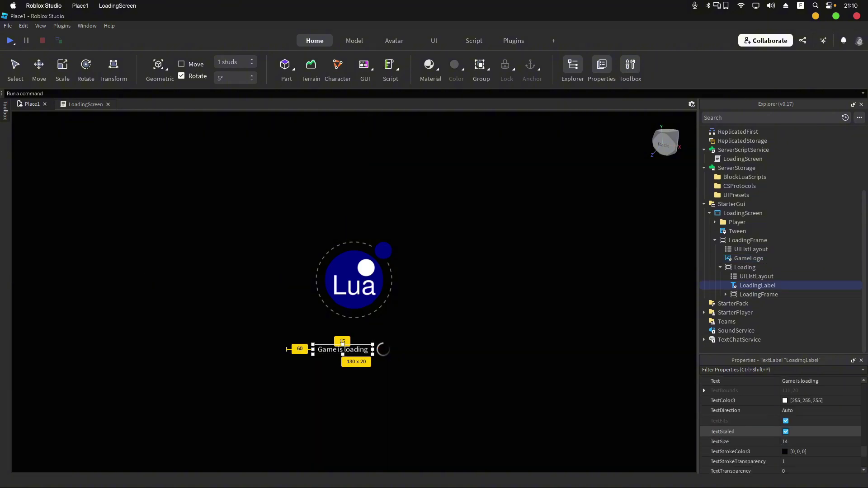
scroll(746, 428, "down", 2)
left_click(725, 294)
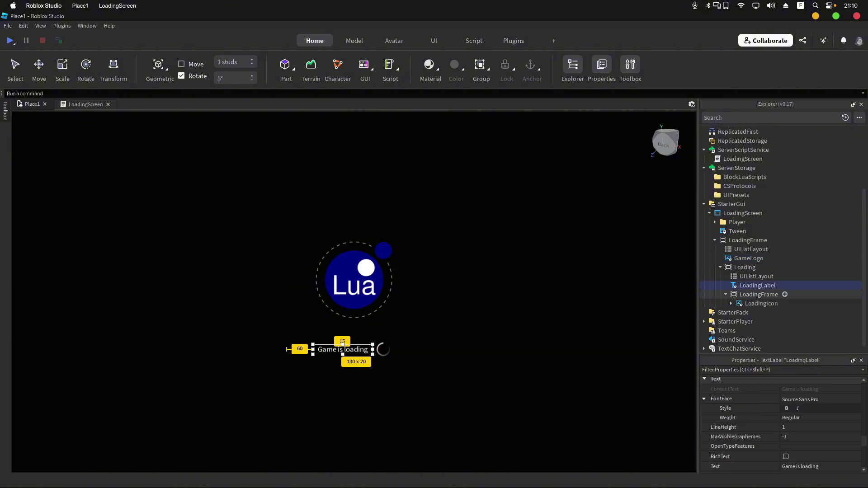
left_click(761, 304)
left_click(731, 303)
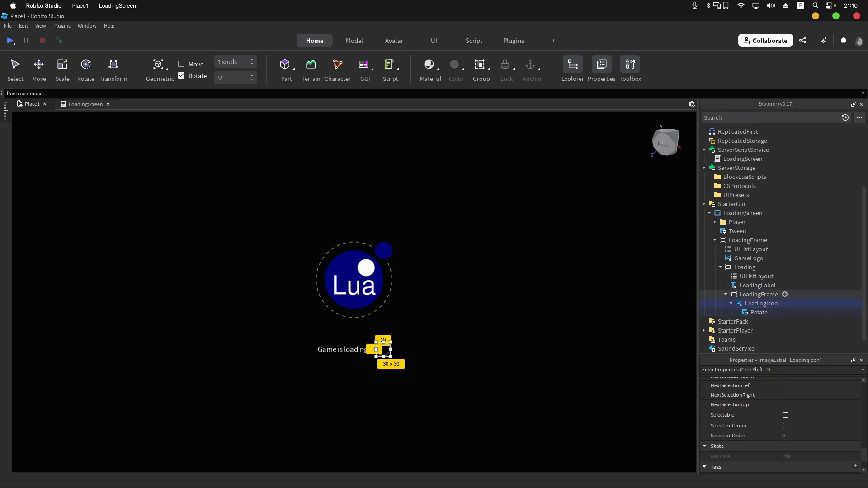
left_click(725, 294)
left_click(715, 240)
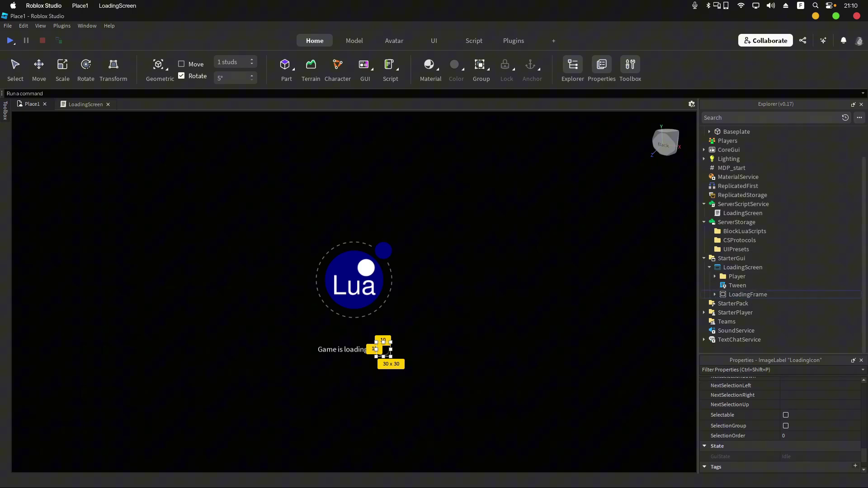
Expand the Player folder and inspect its DisableInputs and PlayerInvincible scripts.
key("Escape")
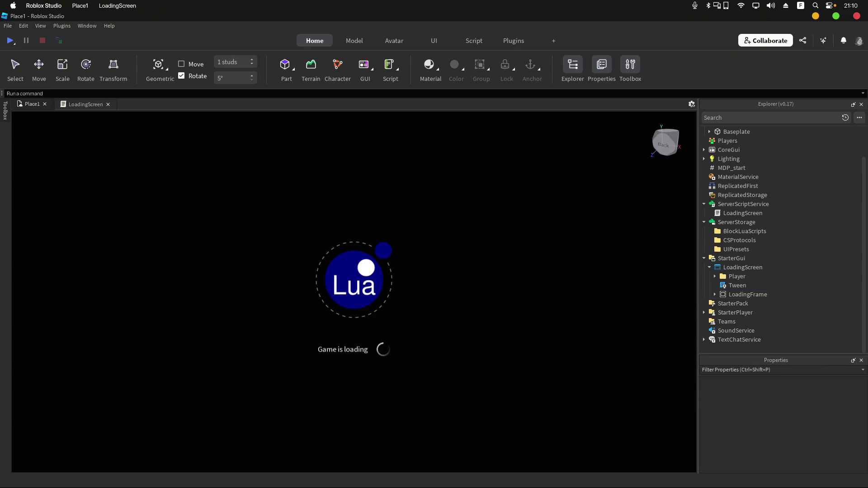
mouse_move(737, 276)
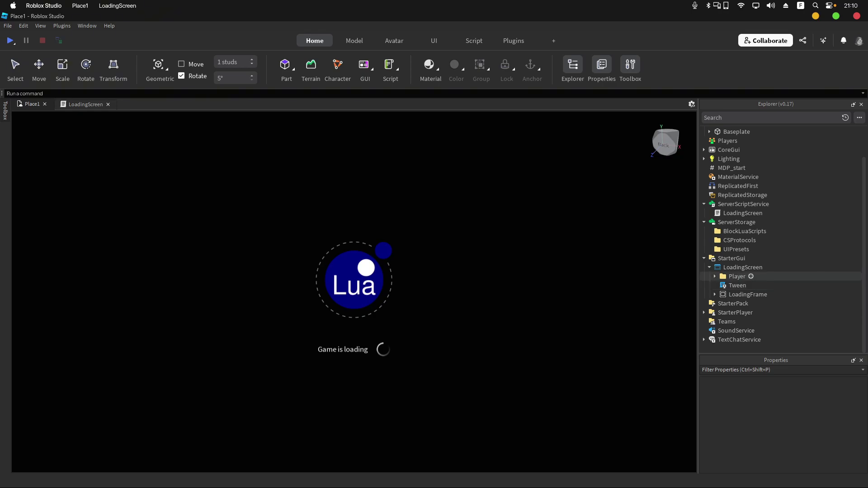
left_click(715, 276)
scroll(715, 284, "down", 1)
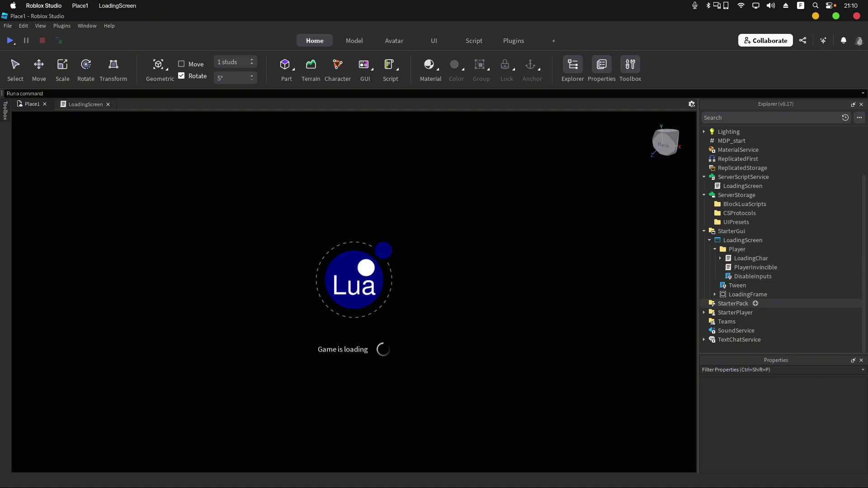
left_click(753, 276)
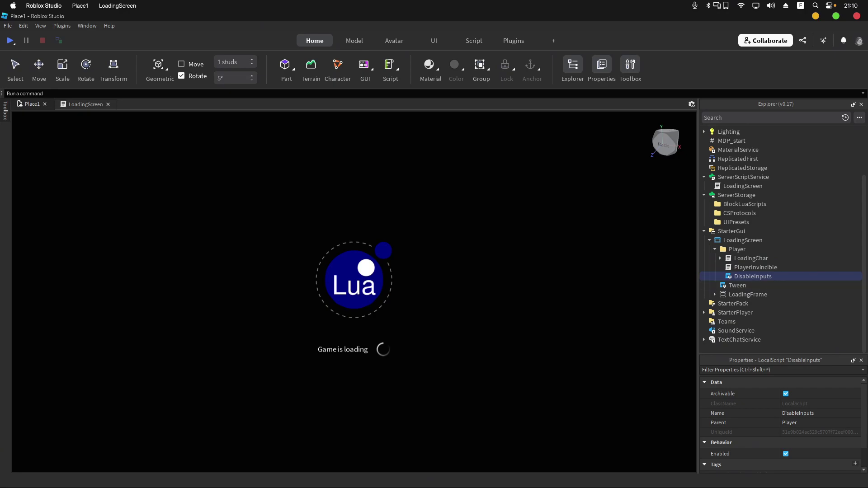
left_click(755, 268)
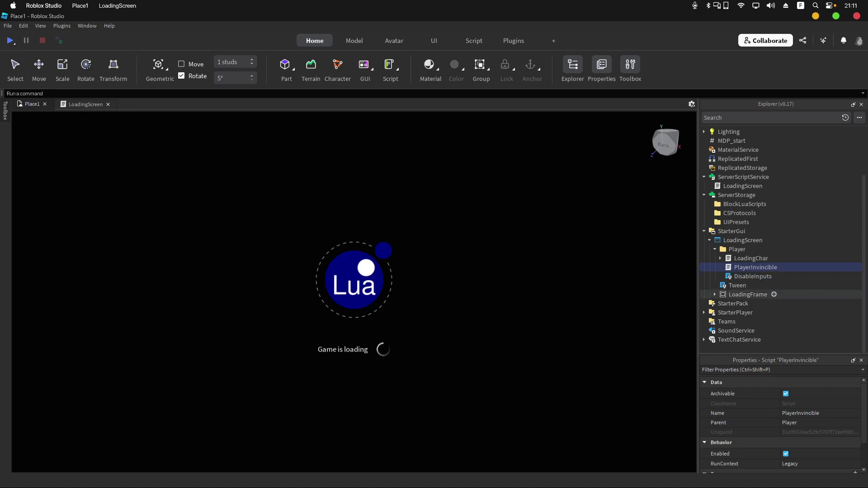
Inspect LoadingChar's LoadingHighlight and LoadingBillboard, then collapse LoadingChar again.
left_click(720, 258)
left_click(725, 267)
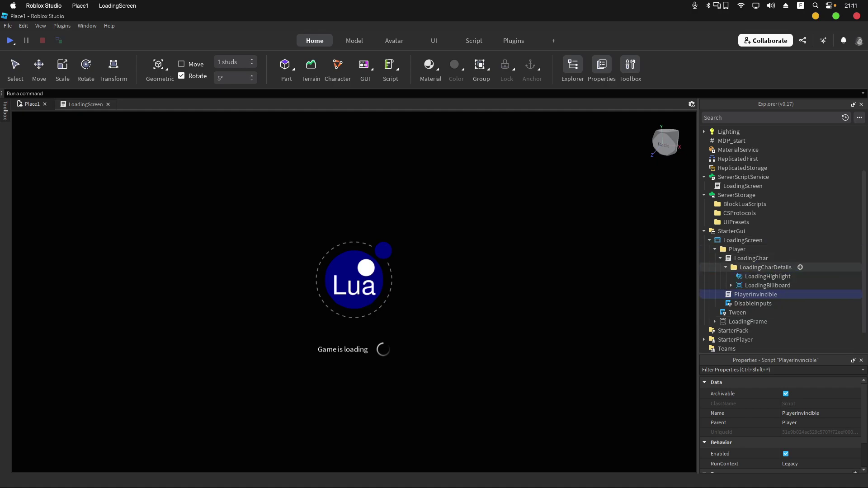
left_click(767, 276)
left_click(767, 286)
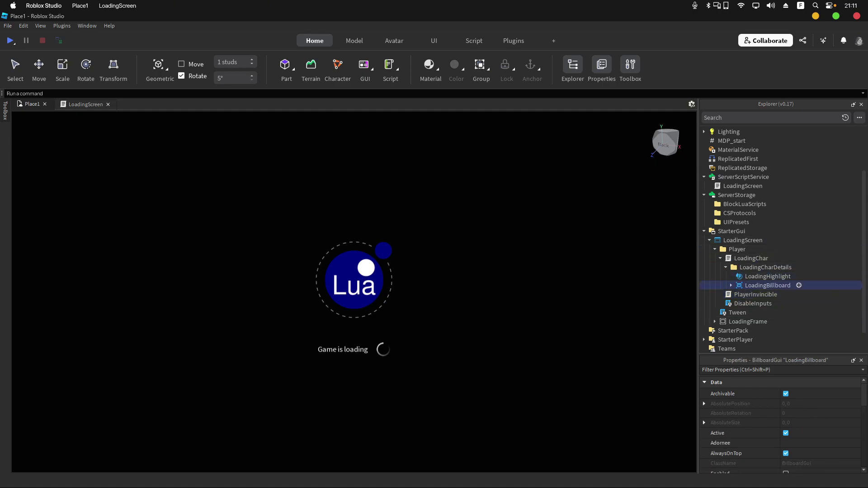
left_click(721, 258)
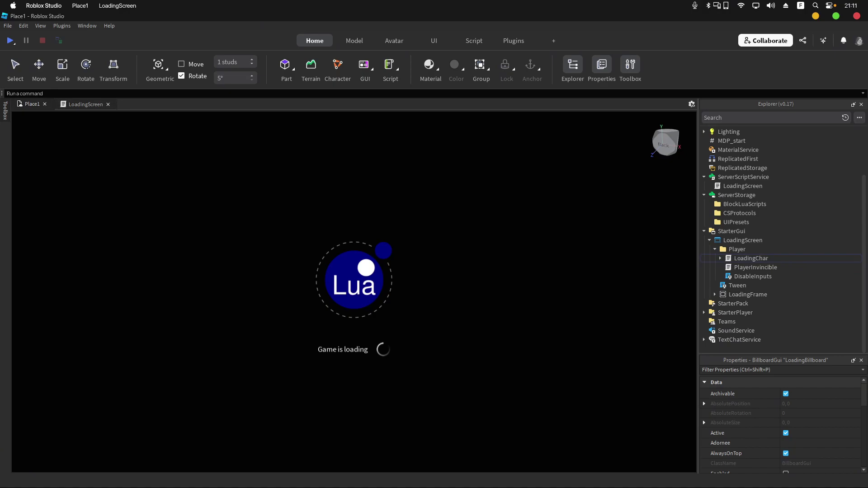